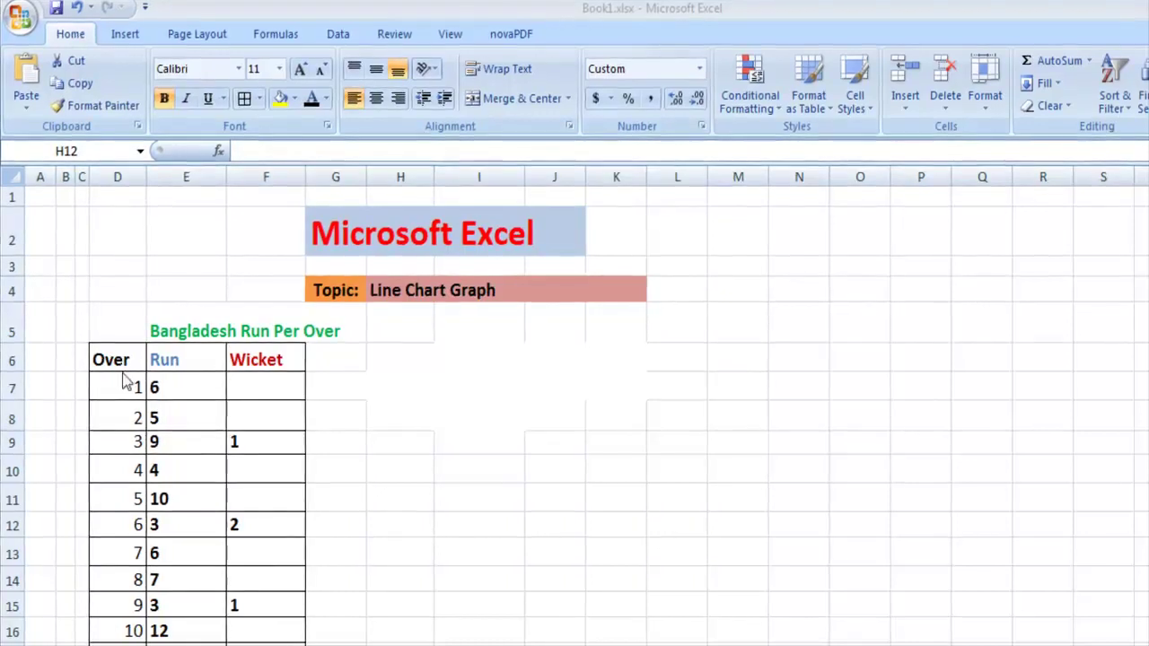
# Point out the Run and Wicket column headings and the Bangladesh Run Per Over title
pyautogui.click(170, 359)
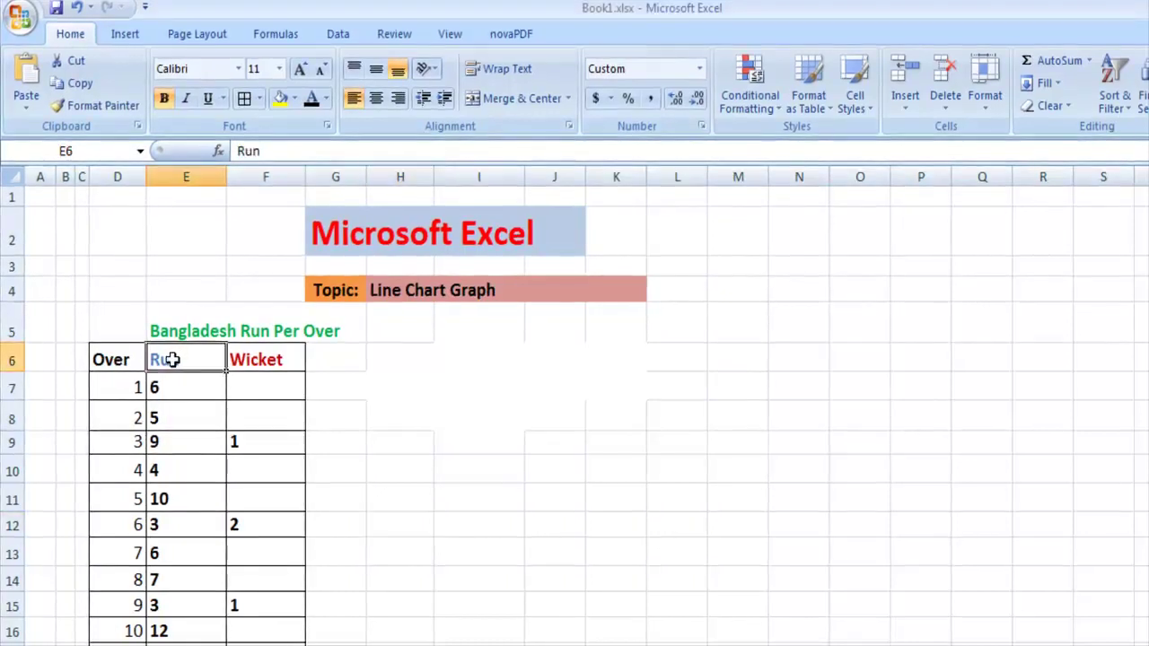
pyautogui.click(252, 361)
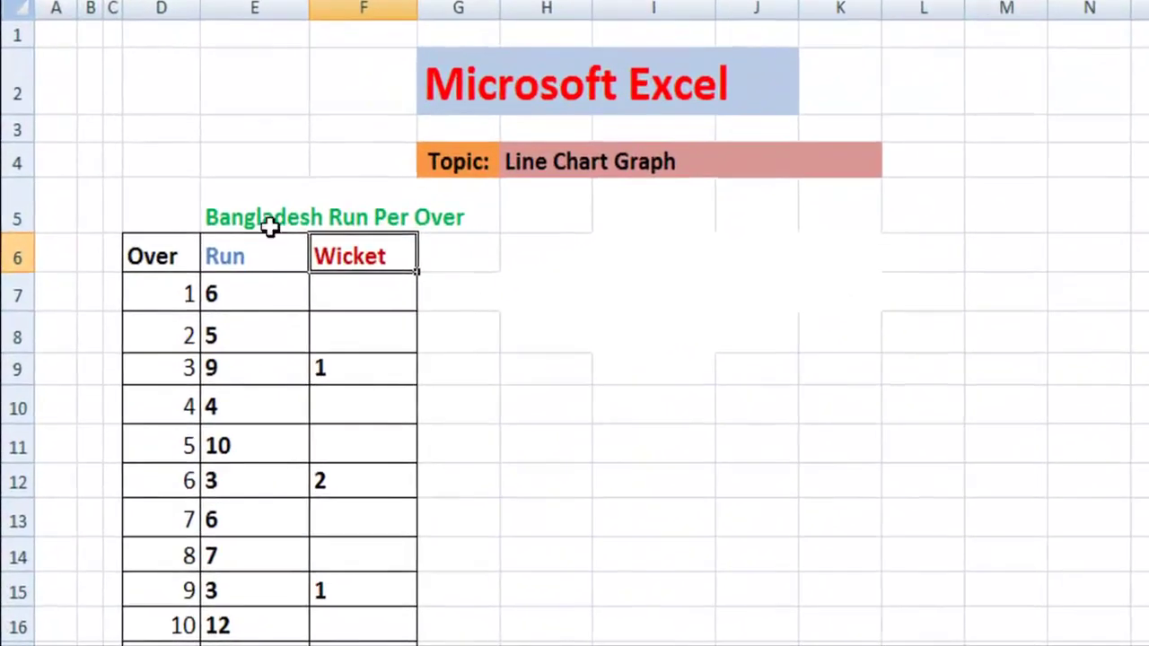
pyautogui.click(261, 219)
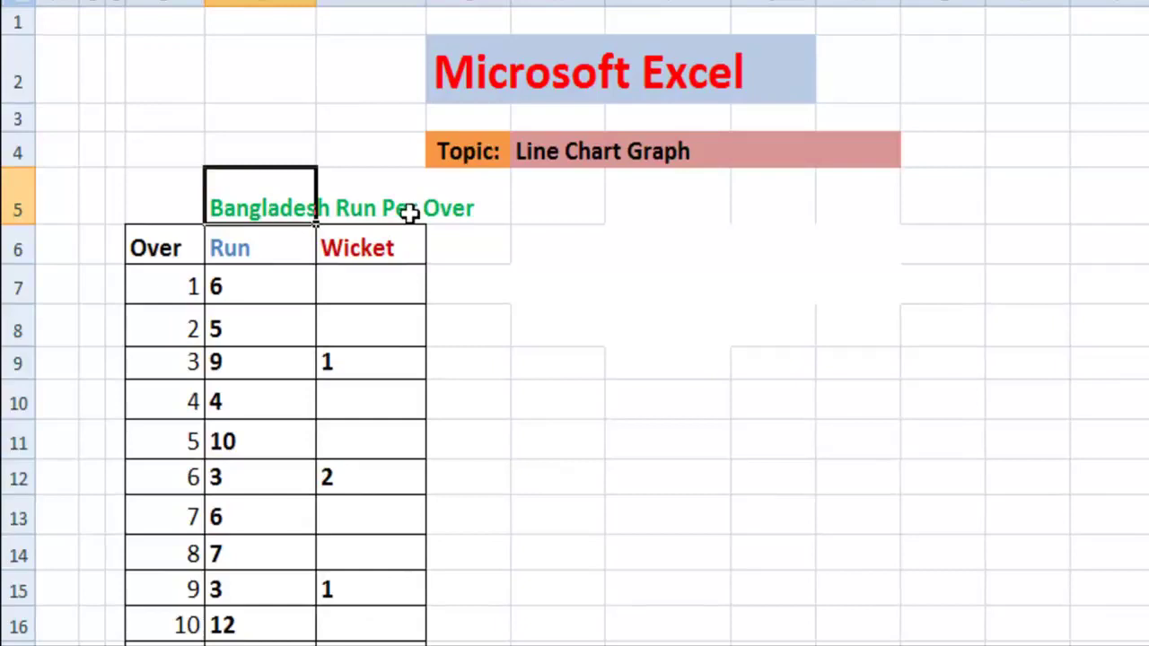
pyautogui.click(409, 220)
pyautogui.click(432, 309)
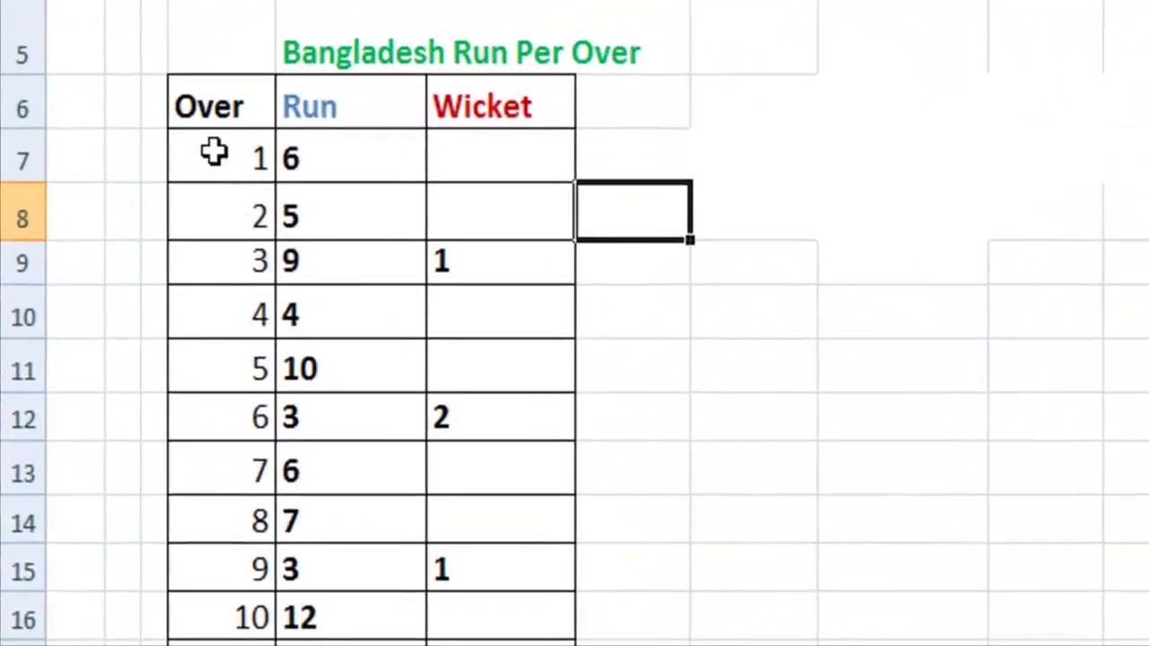
# Point out overs 1–10, then highlight the run values E7:E16 and the wicket values F7:F16
pyautogui.click(216, 149)
pyautogui.click(236, 618)
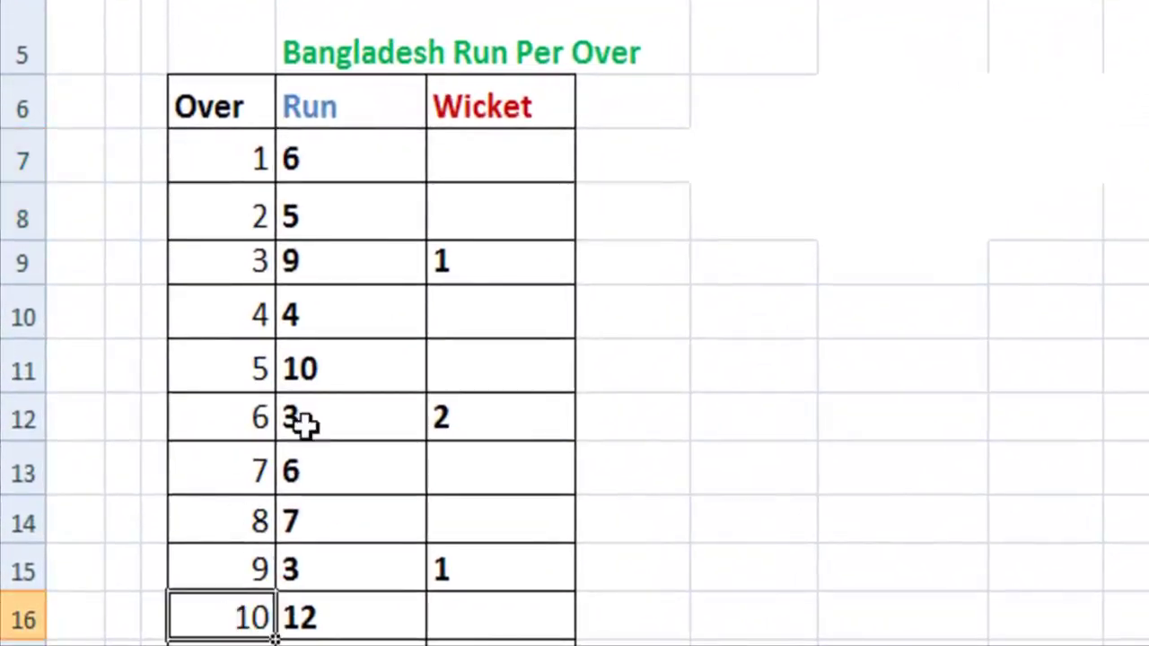
pyautogui.click(305, 158)
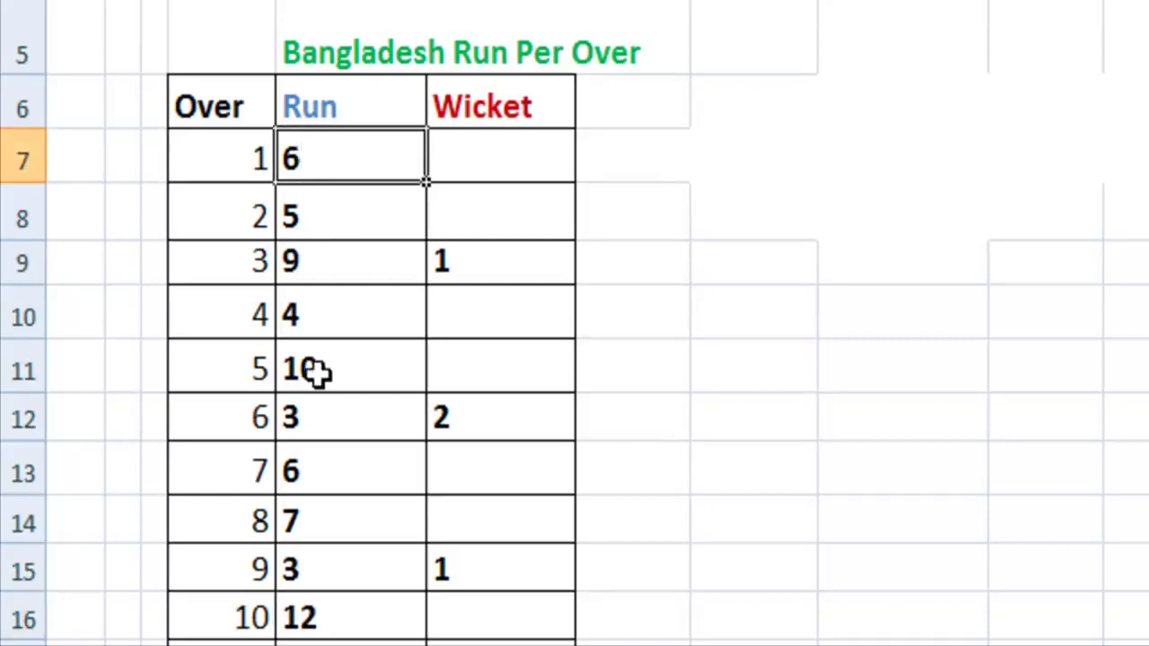
pyautogui.click(318, 592)
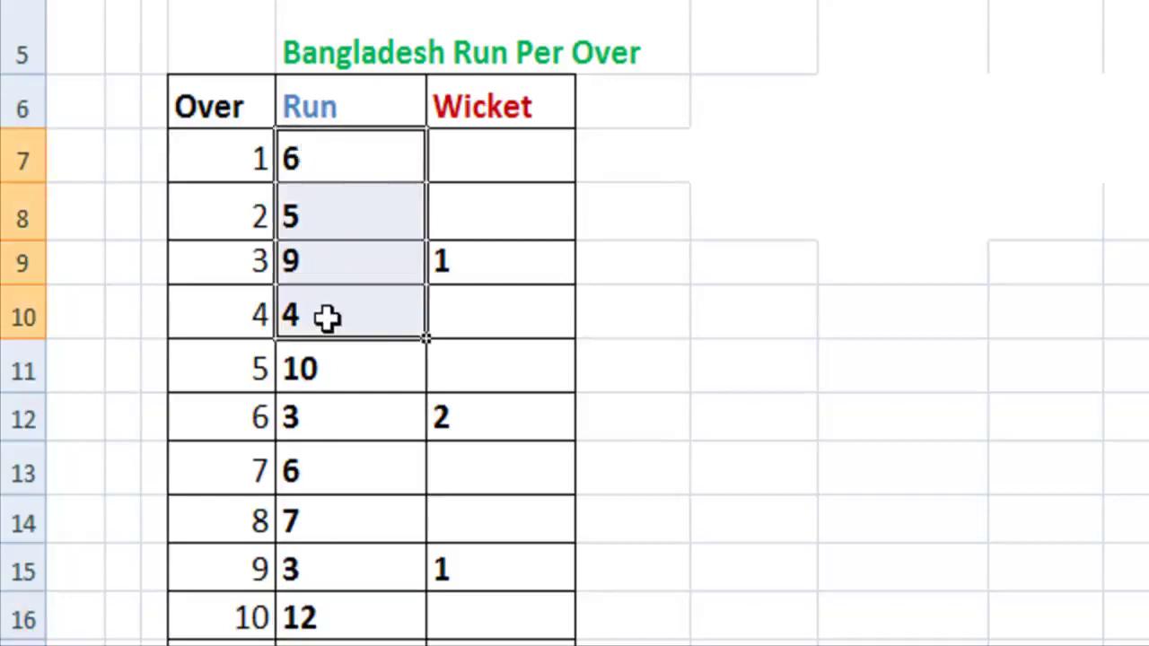
pyautogui.moveTo(326, 160); pyautogui.dragTo(329, 605)
pyautogui.click(492, 575)
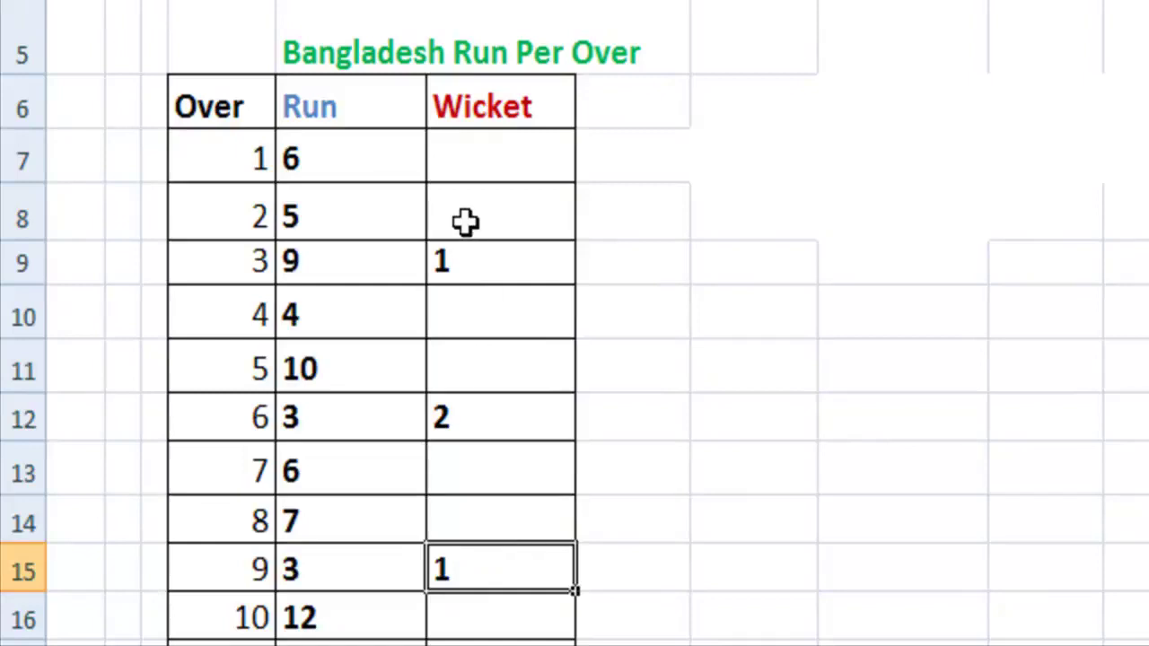
pyautogui.moveTo(464, 151); pyautogui.dragTo(486, 631)
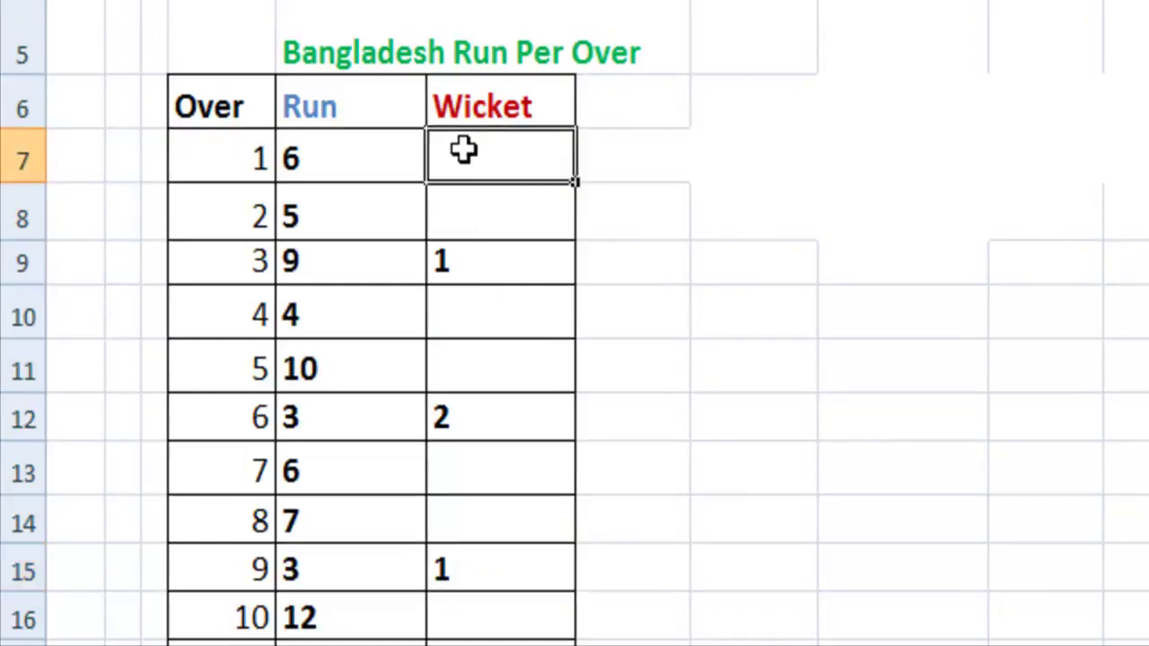
pyautogui.click(485, 639)
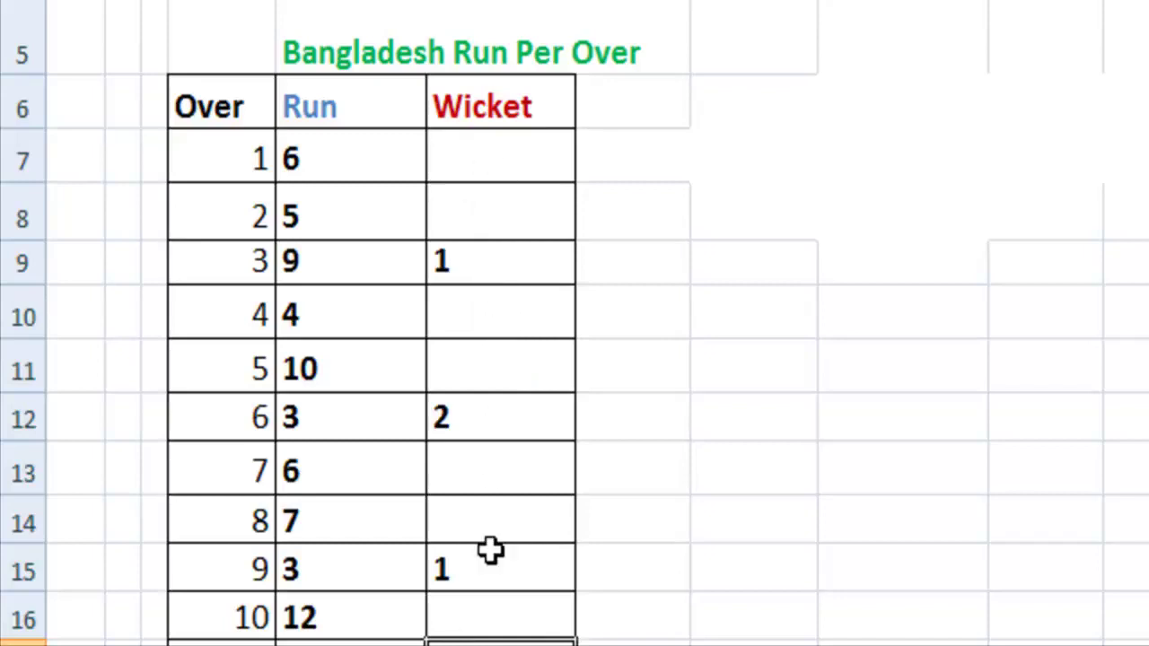
# Point out over 6 (3 runs, 2 wickets), over 3 (9 runs, 1 wicket) and over 10 (12 runs, no wicket)
pyautogui.click(225, 410)
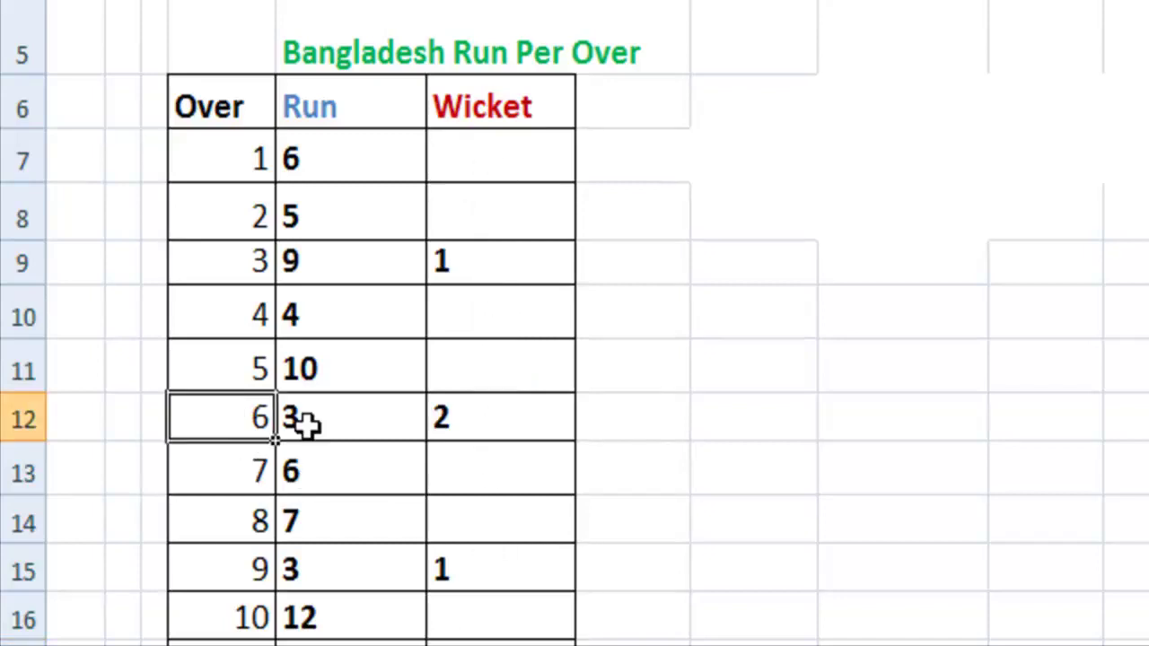
pyautogui.click(386, 429)
pyautogui.click(469, 424)
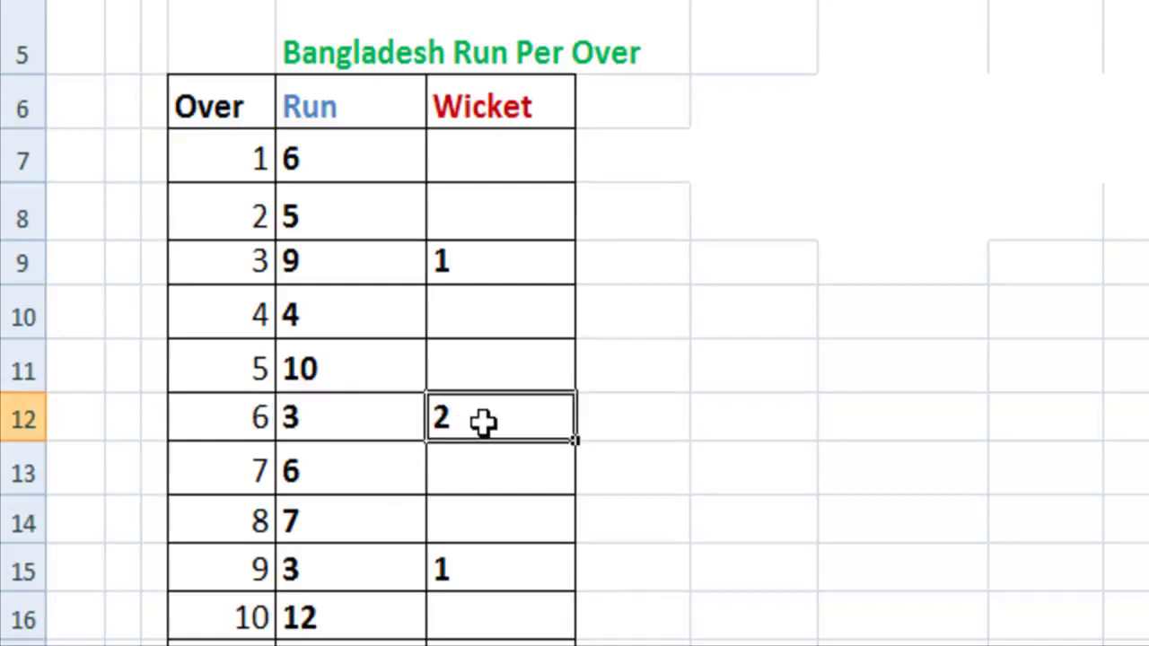
pyautogui.click(228, 262)
pyautogui.click(367, 272)
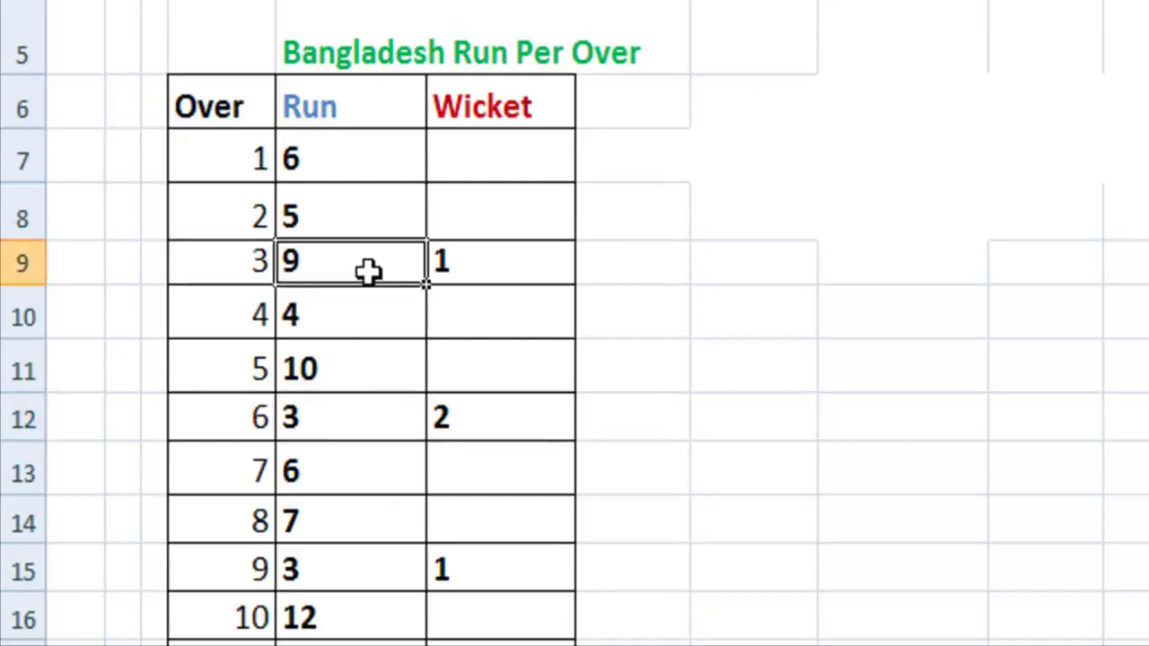
pyautogui.click(508, 273)
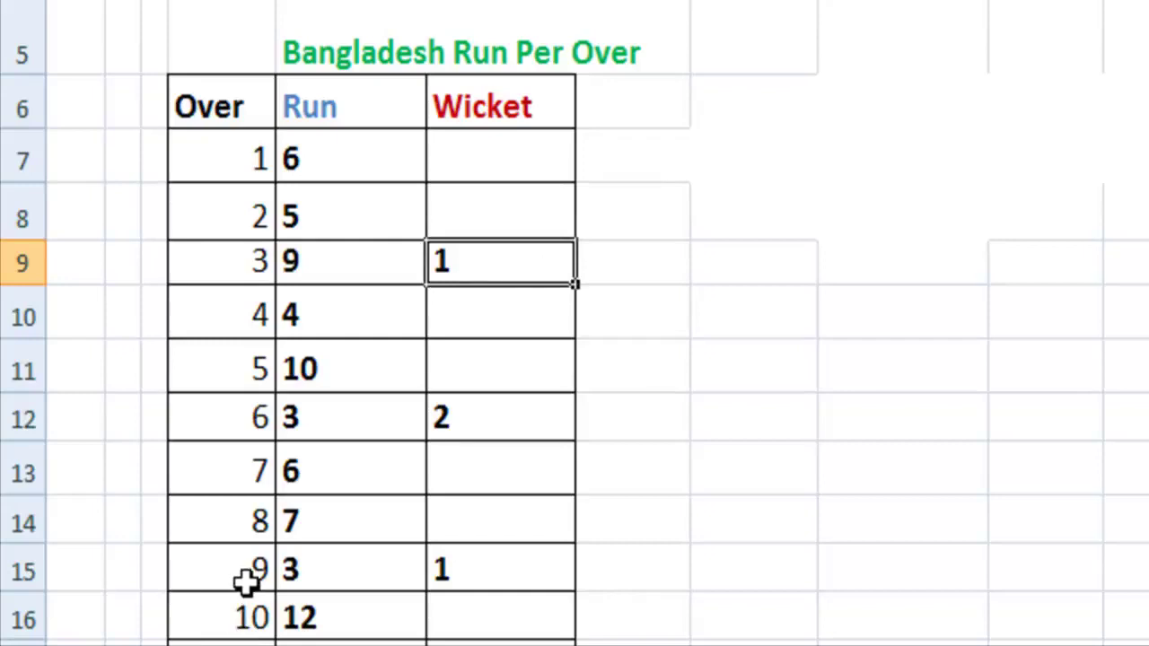
pyautogui.click(234, 620)
pyautogui.click(341, 623)
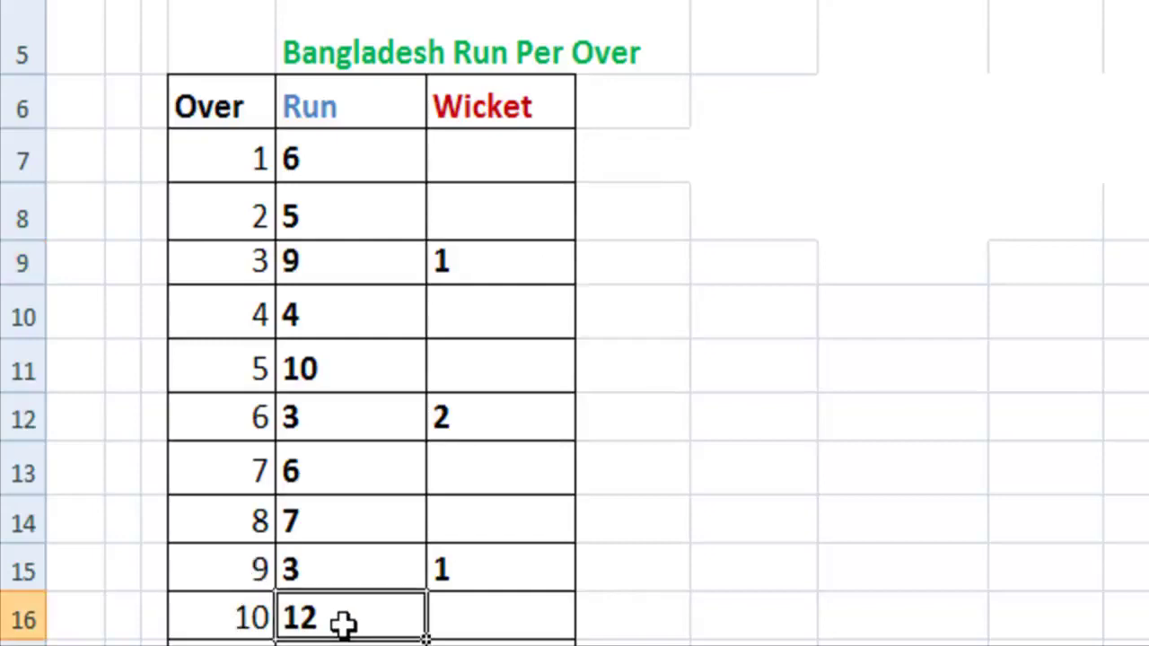
pyautogui.click(464, 633)
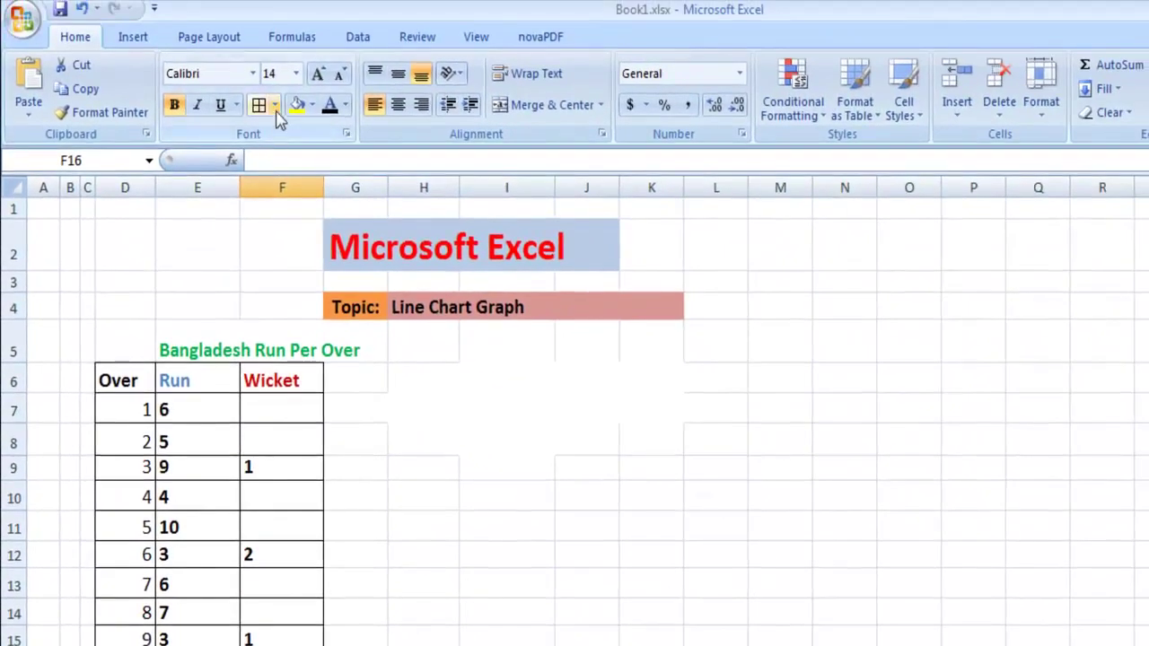
# Apply All Borders to the selected cells, select the Over header in D6, and show the Insert ribbon
pyautogui.click(276, 106)
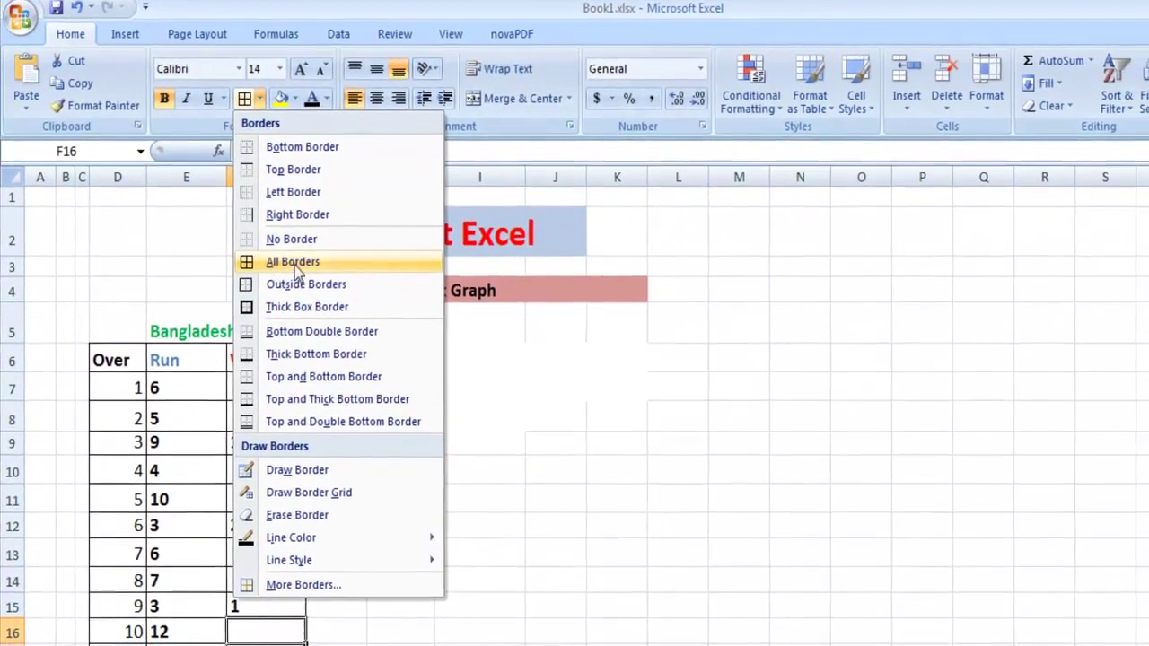
pyautogui.click(538, 440)
pyautogui.click(111, 363)
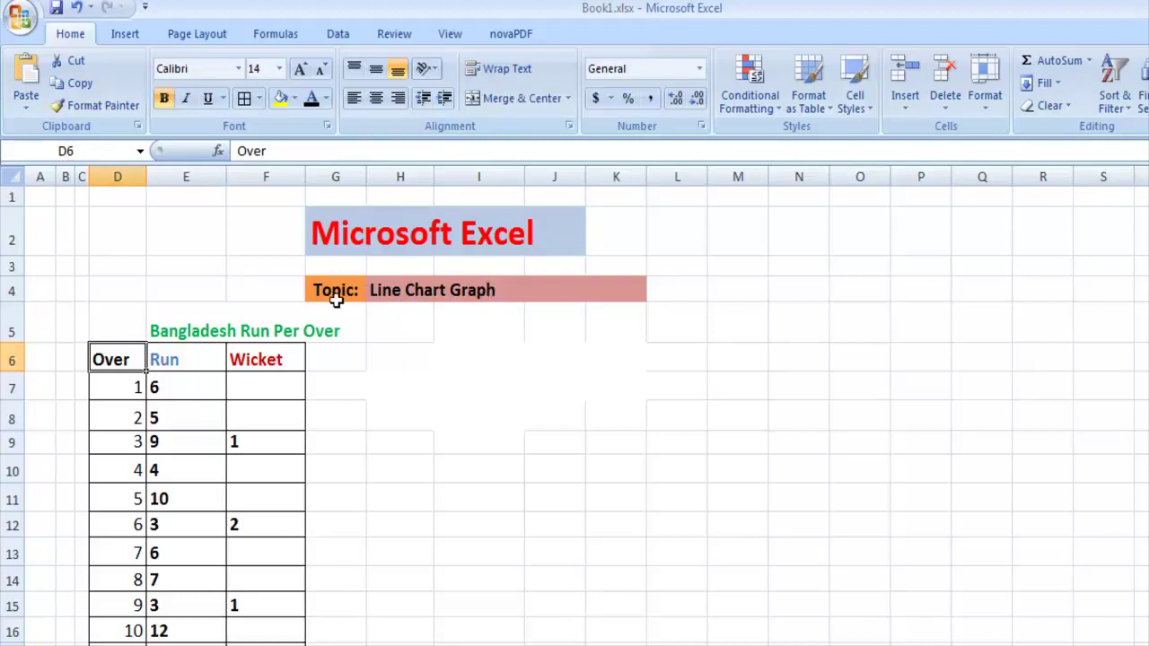
pyautogui.click(124, 34)
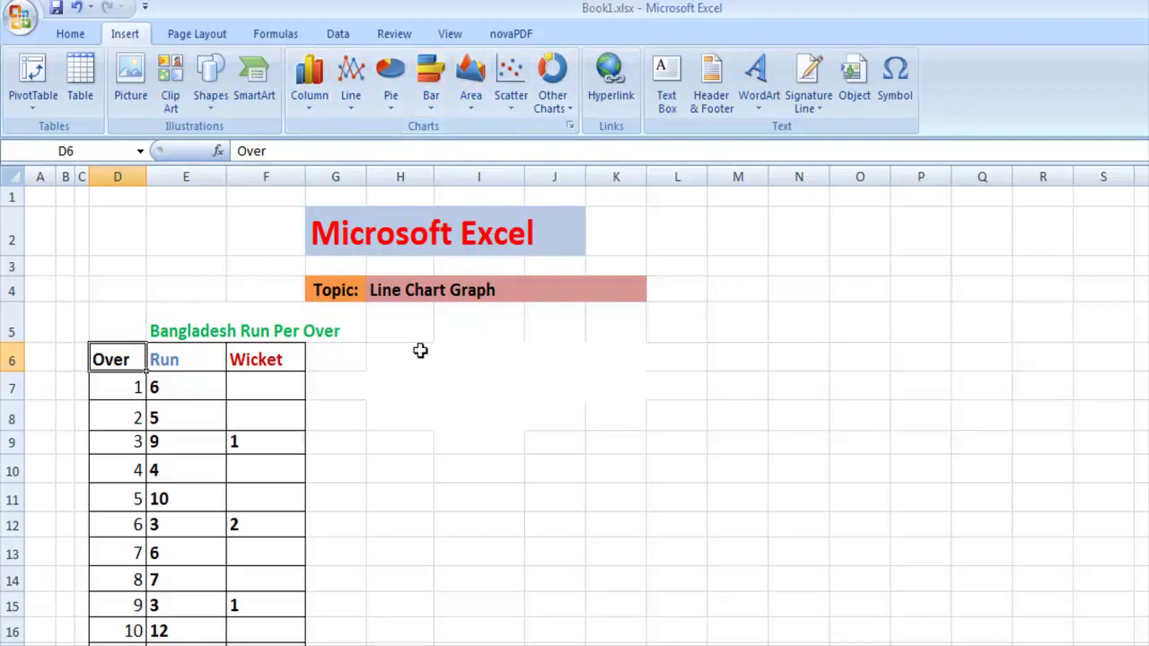
# Select the Run and Wicket columns with their headers, range E6:F16
pyautogui.click(378, 380)
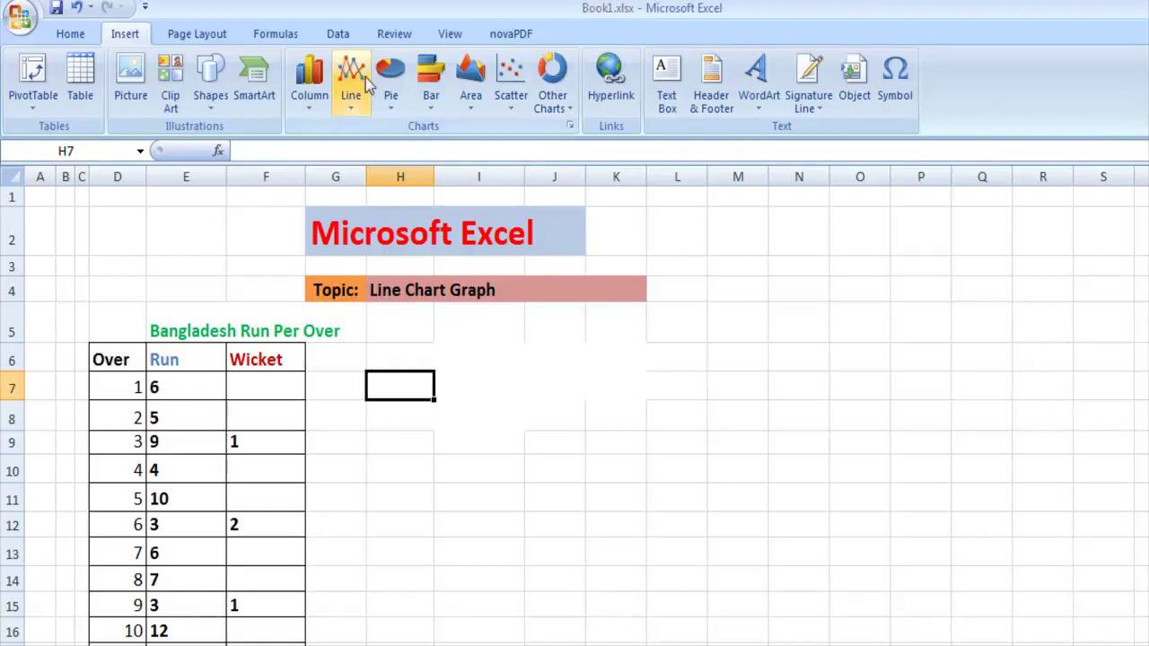
pyautogui.click(439, 389)
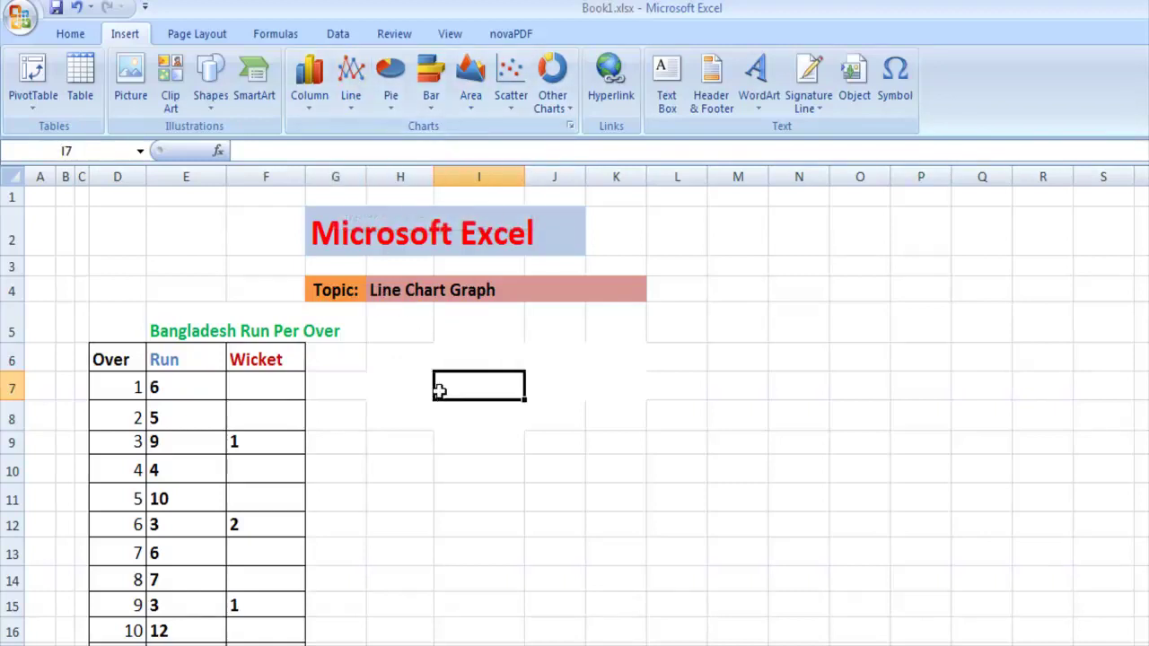
pyautogui.moveTo(158, 358); pyautogui.dragTo(250, 634)
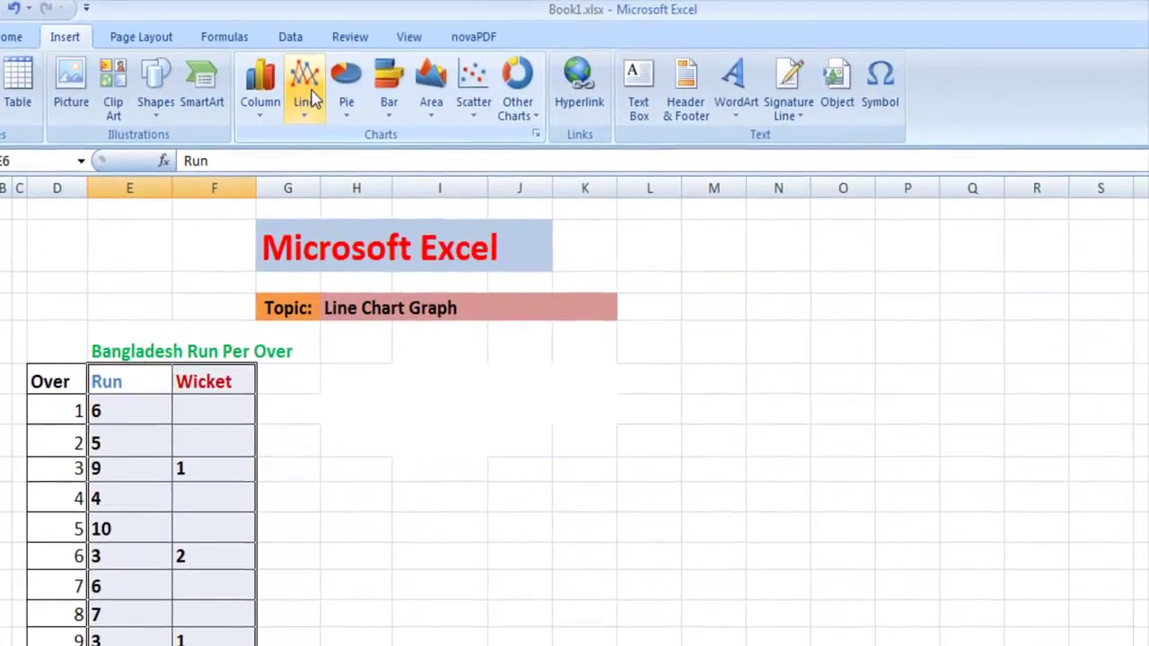
# Insert a basic 2-D Line chart of the selected Run and Wicket data
pyautogui.click(305, 94)
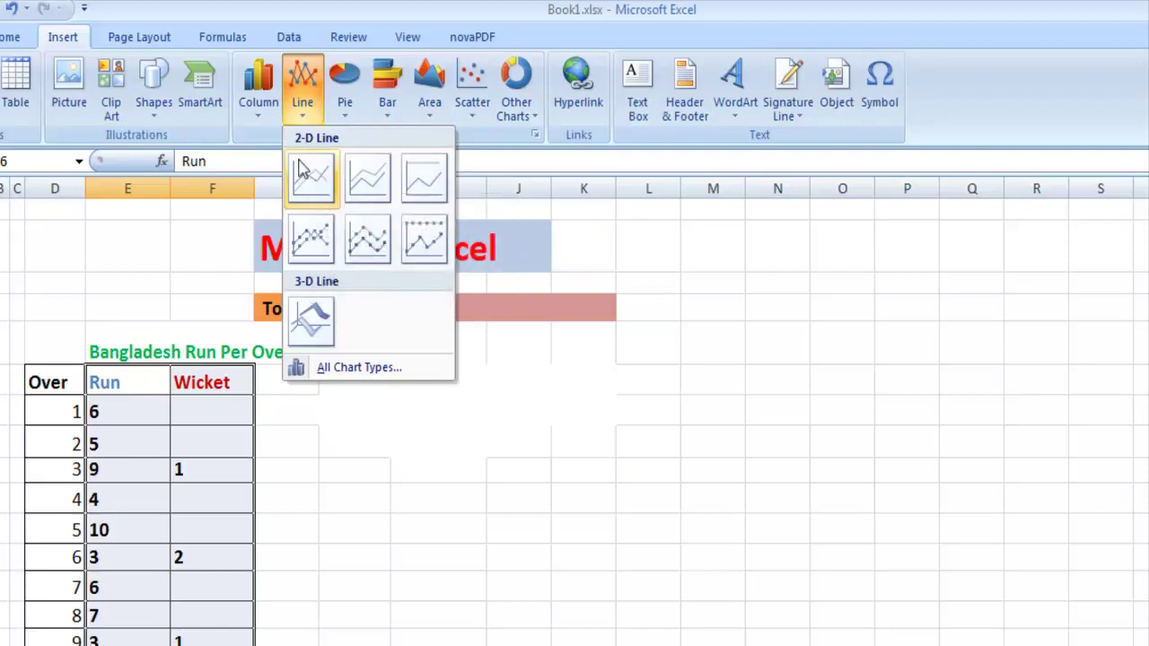
pyautogui.click(315, 181)
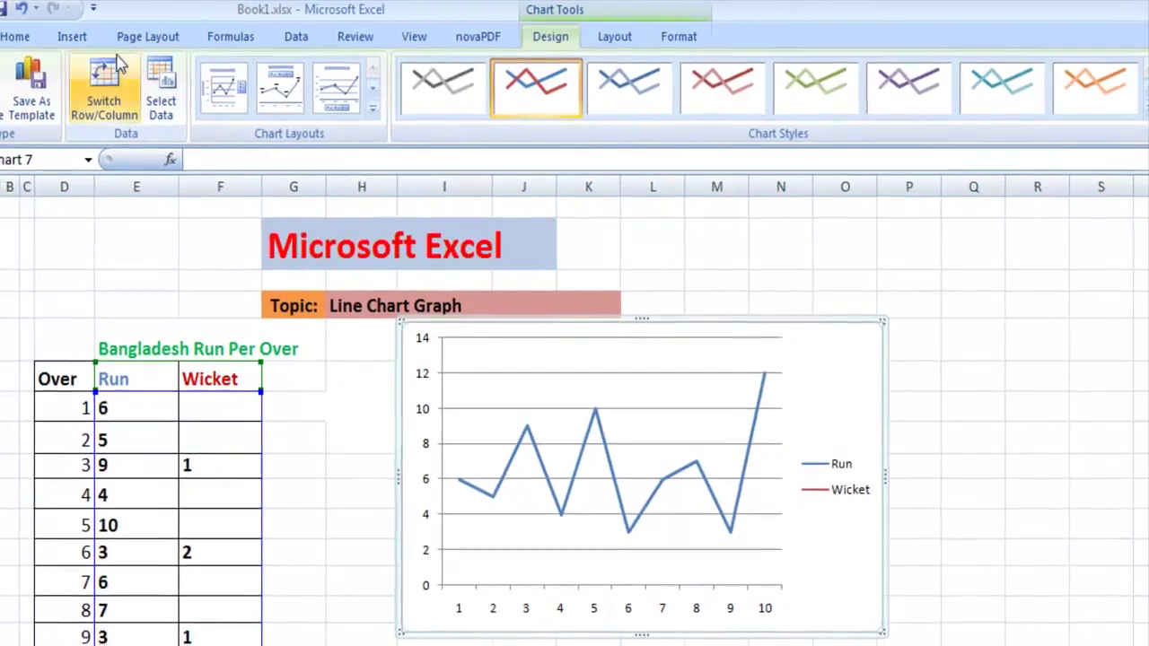
pyautogui.click(125, 33)
# Try the Stacked Line style, revert to plain Line, and nudge the plot area slightly right and down
pyautogui.click(350, 86)
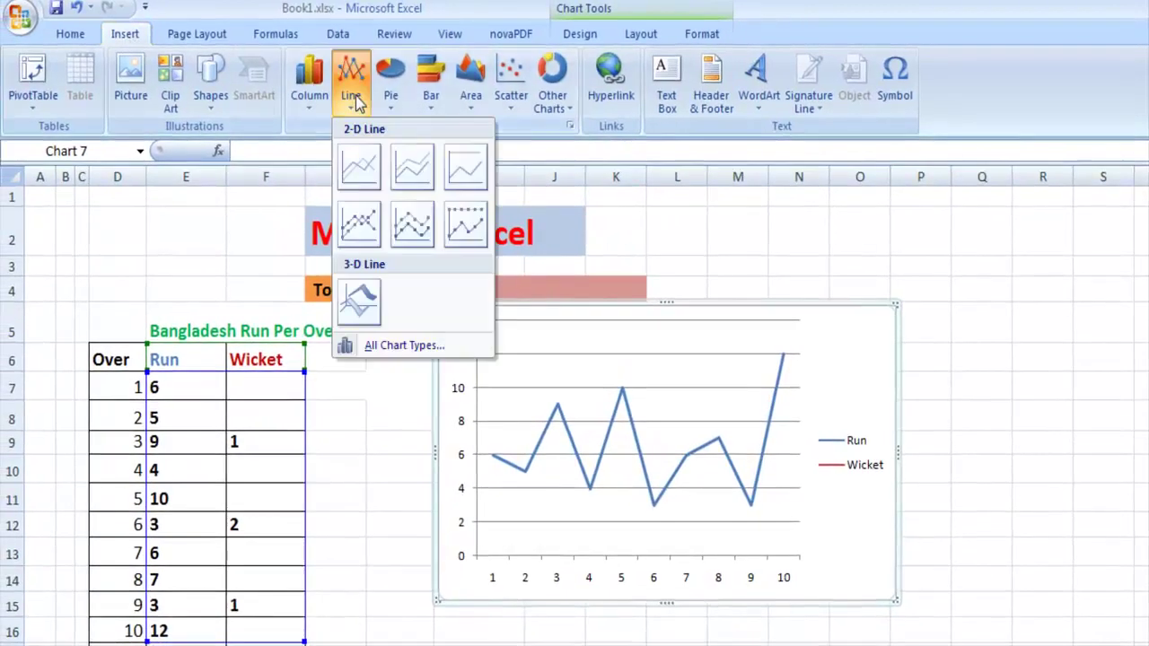
pyautogui.click(359, 167)
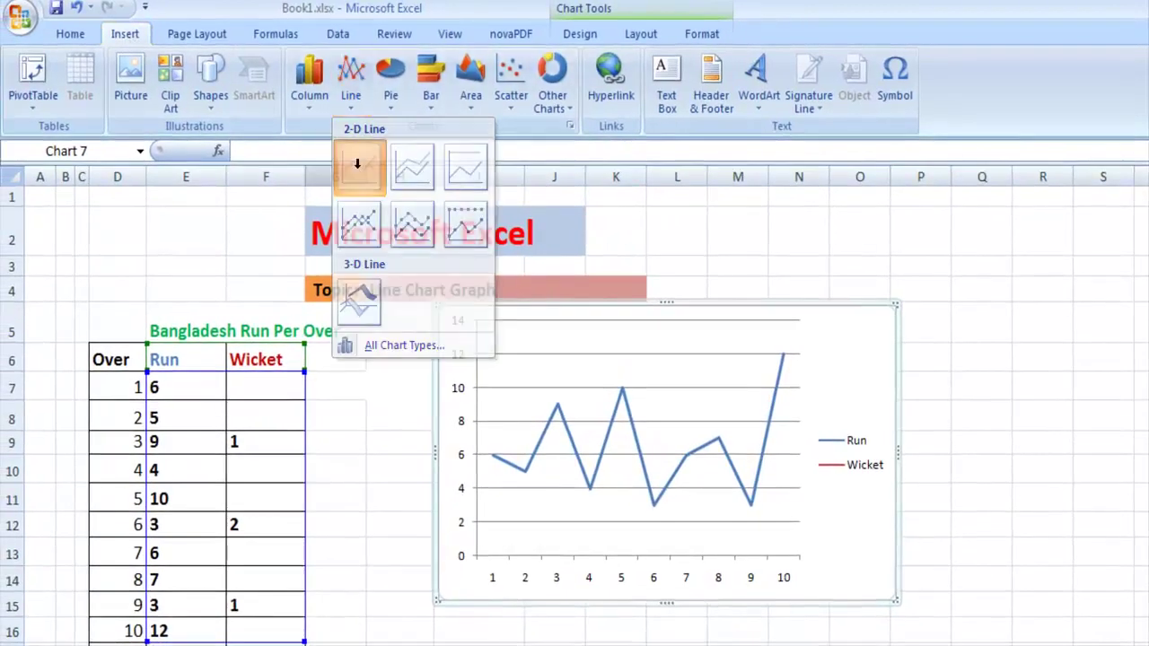
pyautogui.click(351, 90)
pyautogui.click(364, 162)
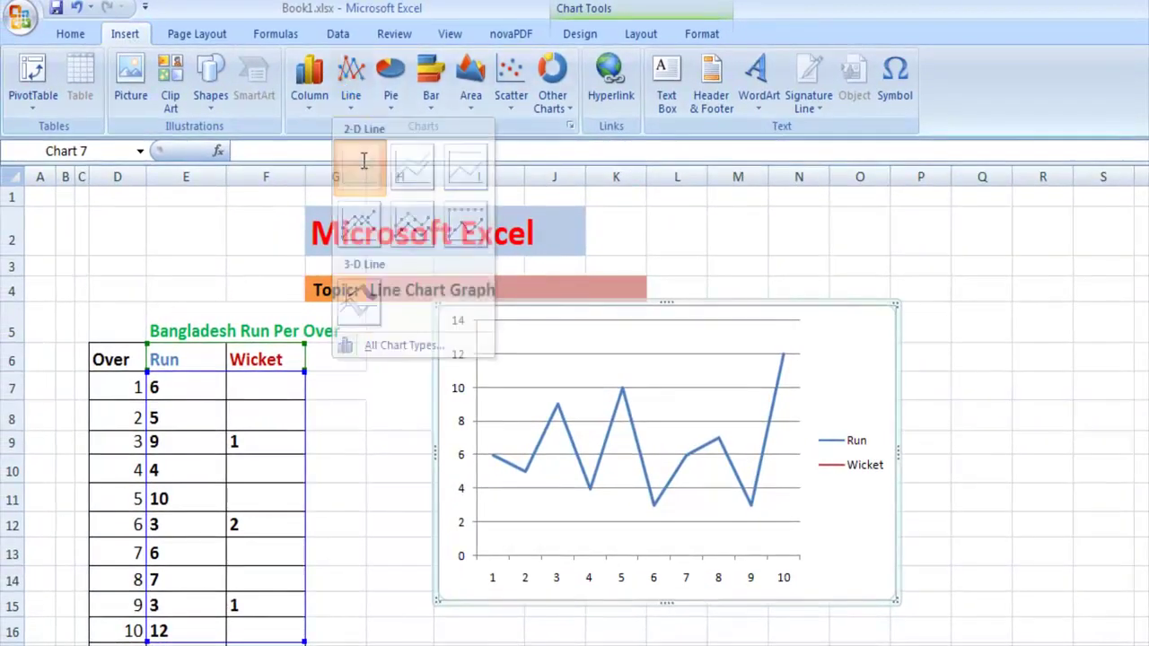
pyautogui.click(359, 106)
pyautogui.click(411, 173)
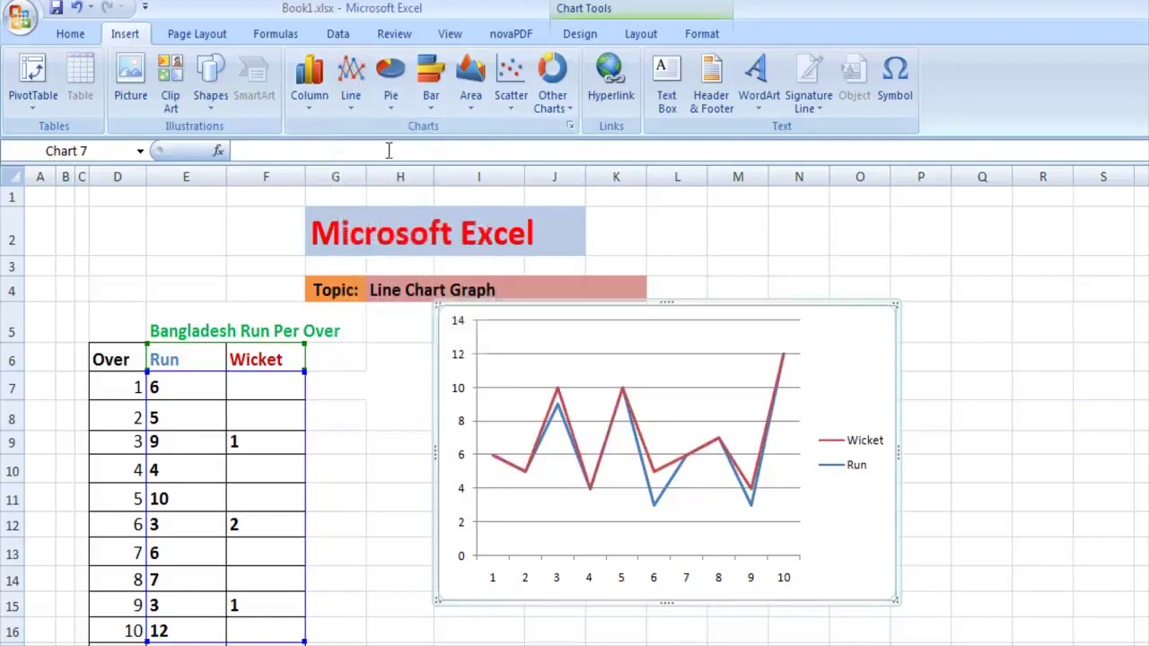
pyautogui.click(355, 94)
pyautogui.click(363, 161)
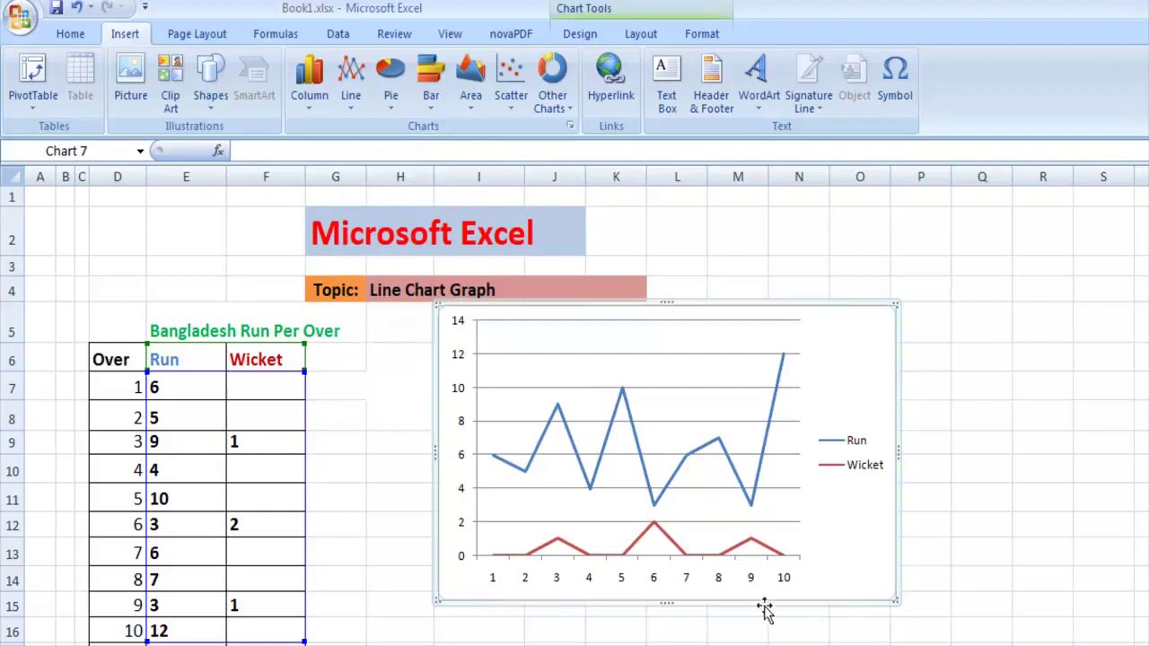
pyautogui.moveTo(626, 352); pyautogui.dragTo(631, 359)
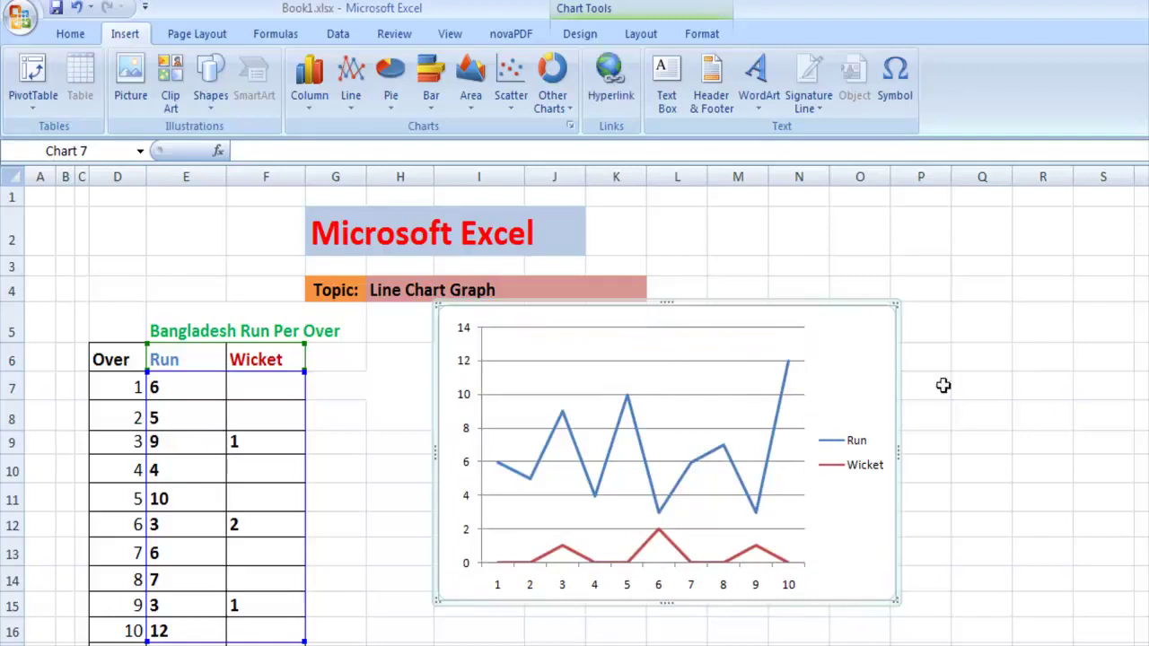
pyautogui.click(1033, 405)
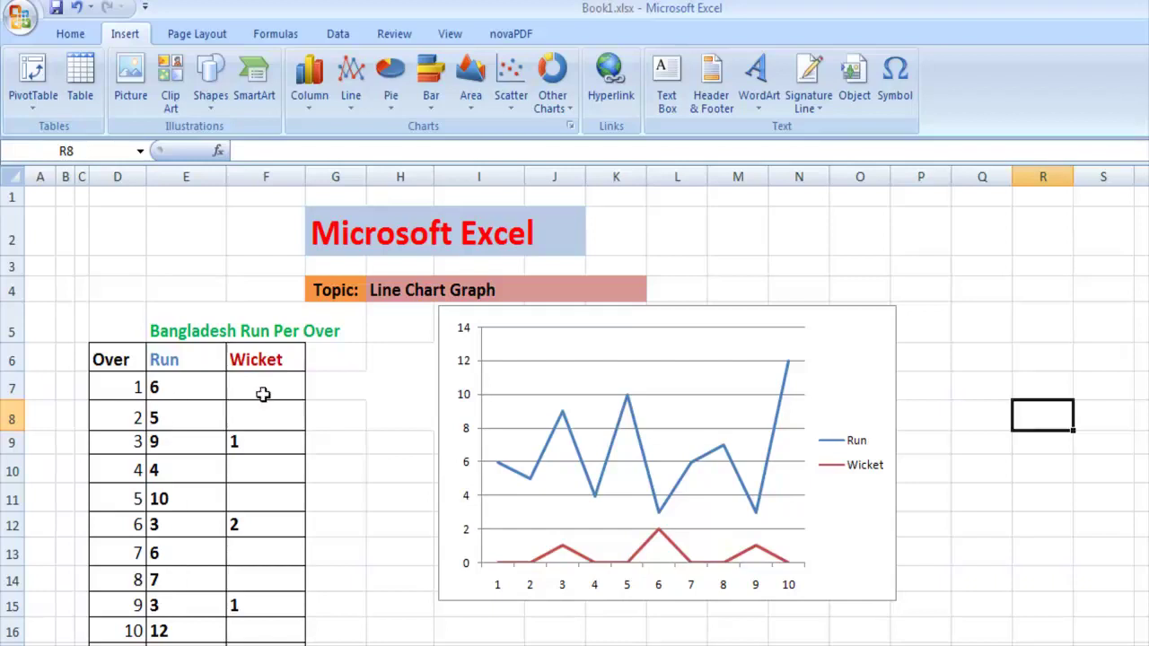
pyautogui.click(579, 464)
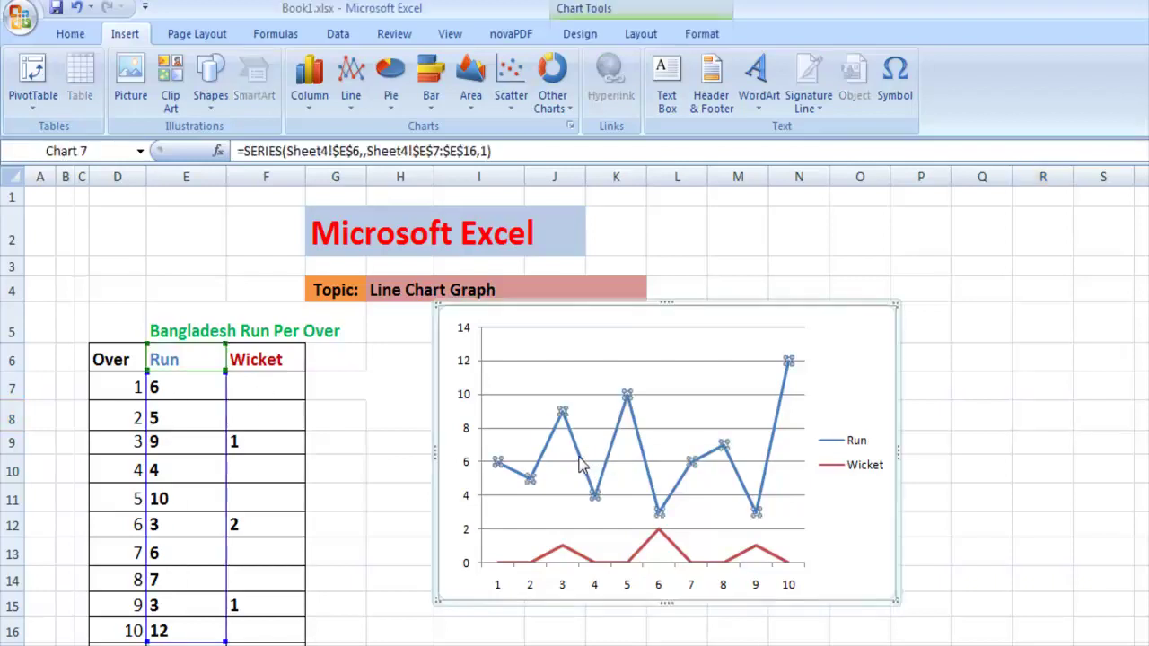
pyautogui.click(507, 558)
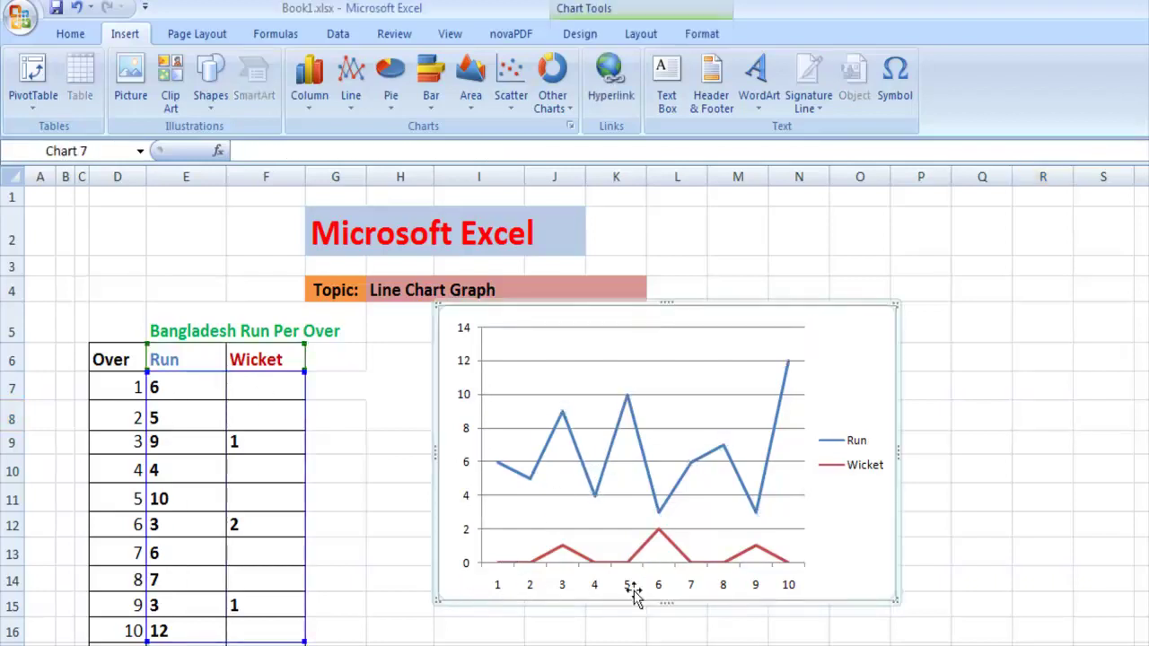